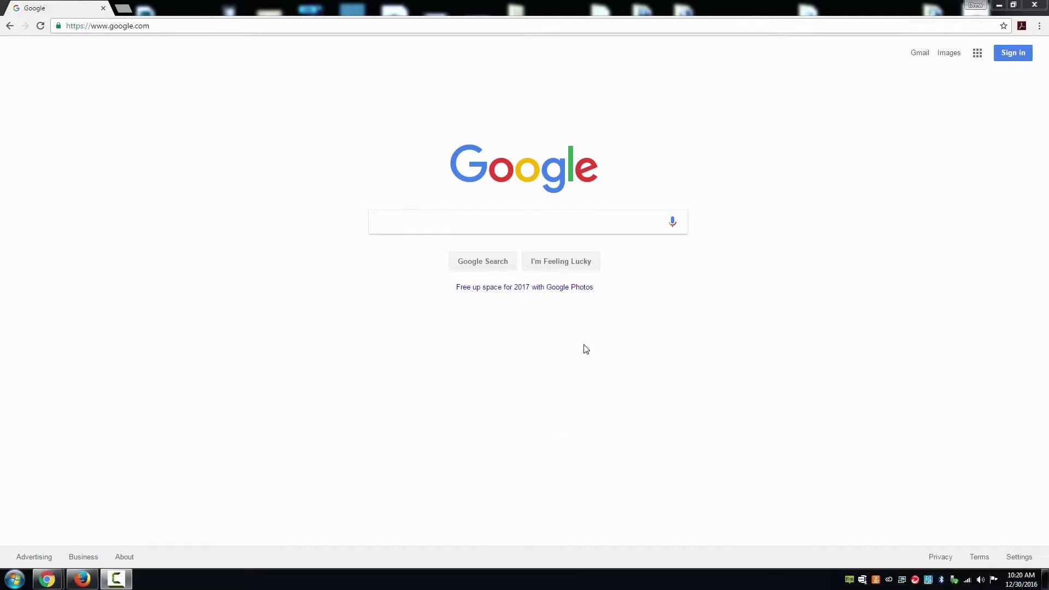
- Enter uscuttersupport.com in Chrome's address bar to load the USCutter Support Center
left_click(167, 26)
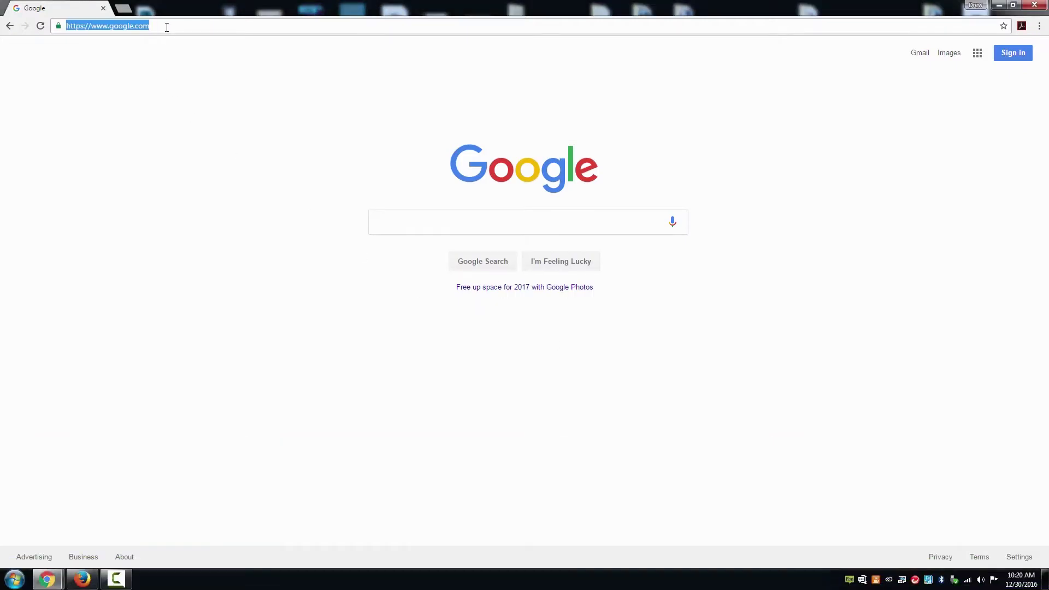
type("uscutter")
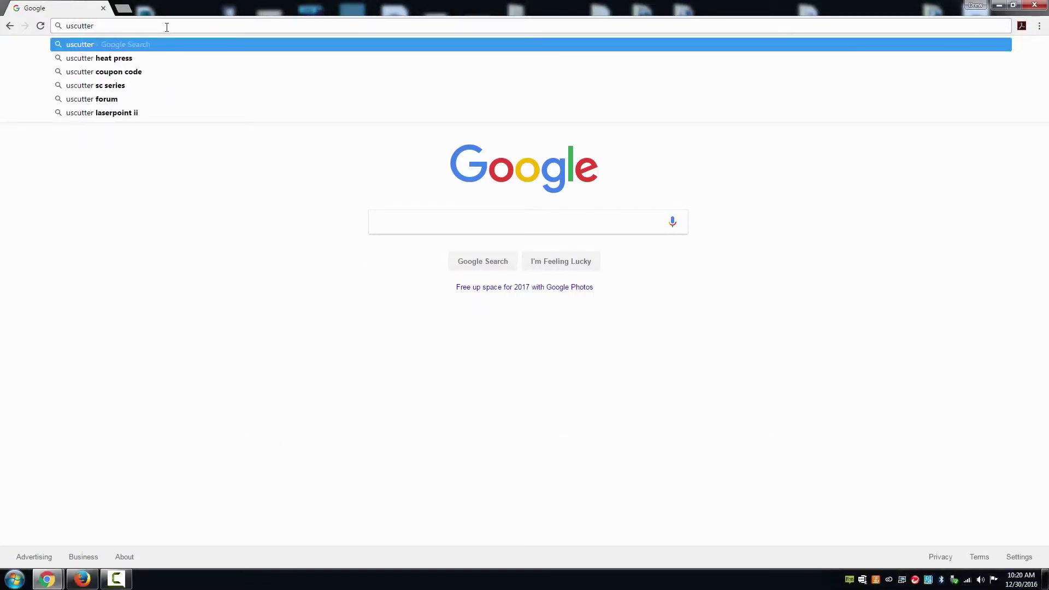
type("support.com")
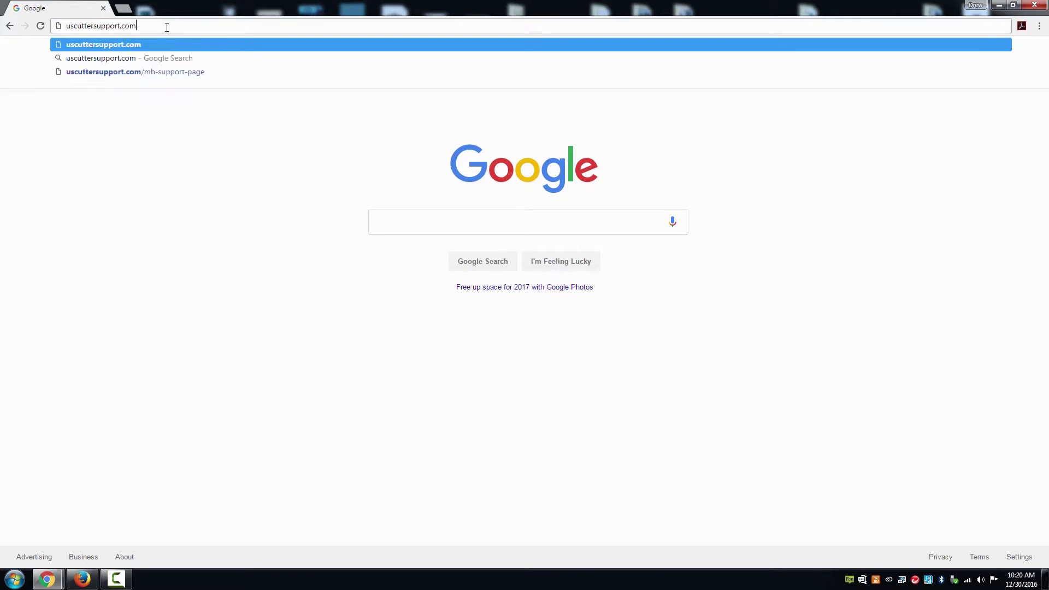
key("Return")
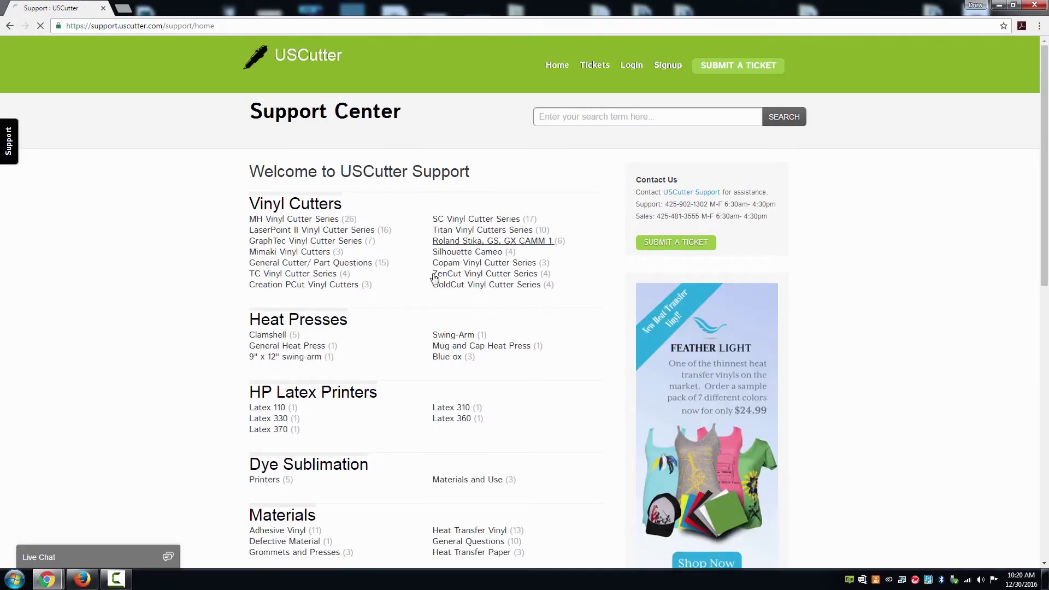
- From Software, open the Sure Cuts A Lot 3 Pro Download article and run the Windows installer
scroll(432, 295, "down", 4)
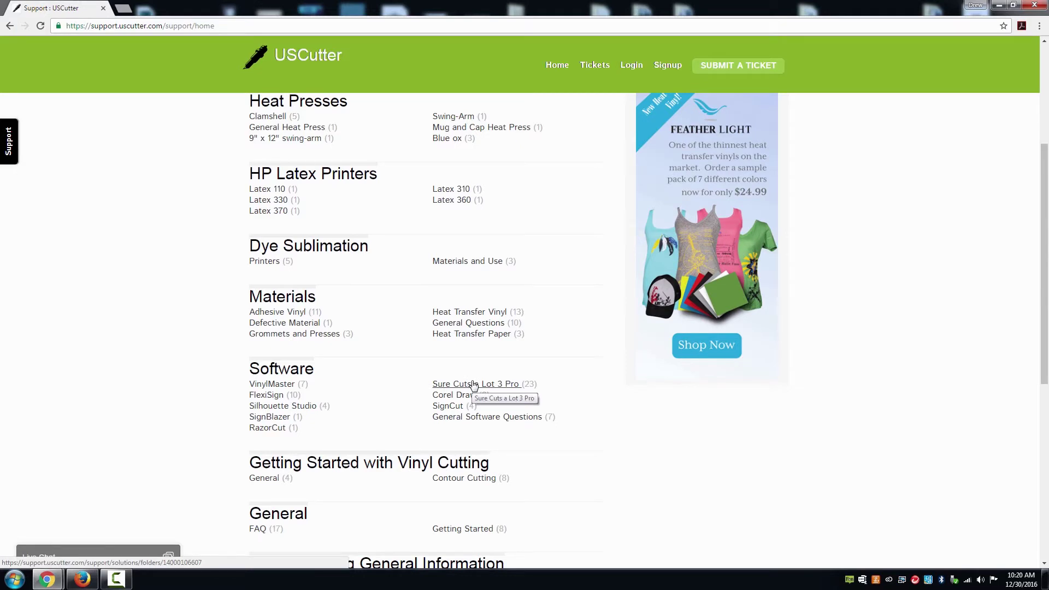
left_click(474, 385)
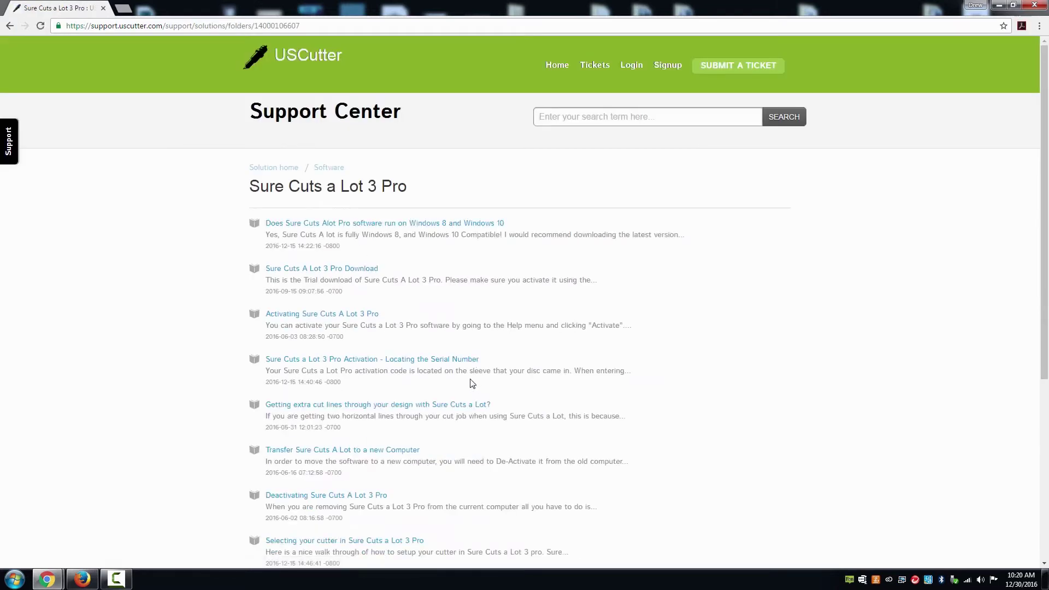
left_click(353, 270)
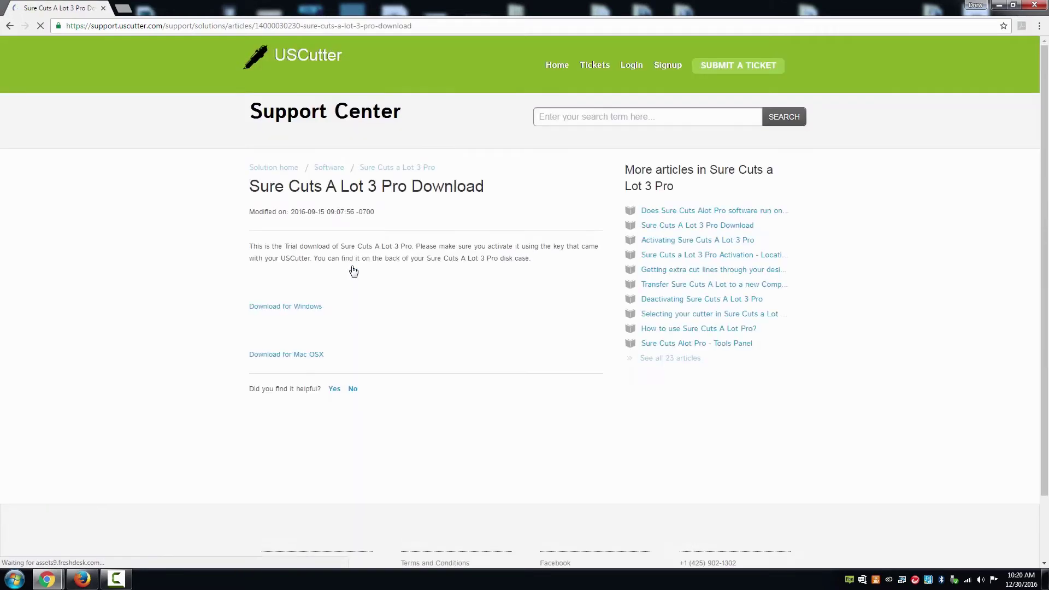
left_click(319, 310)
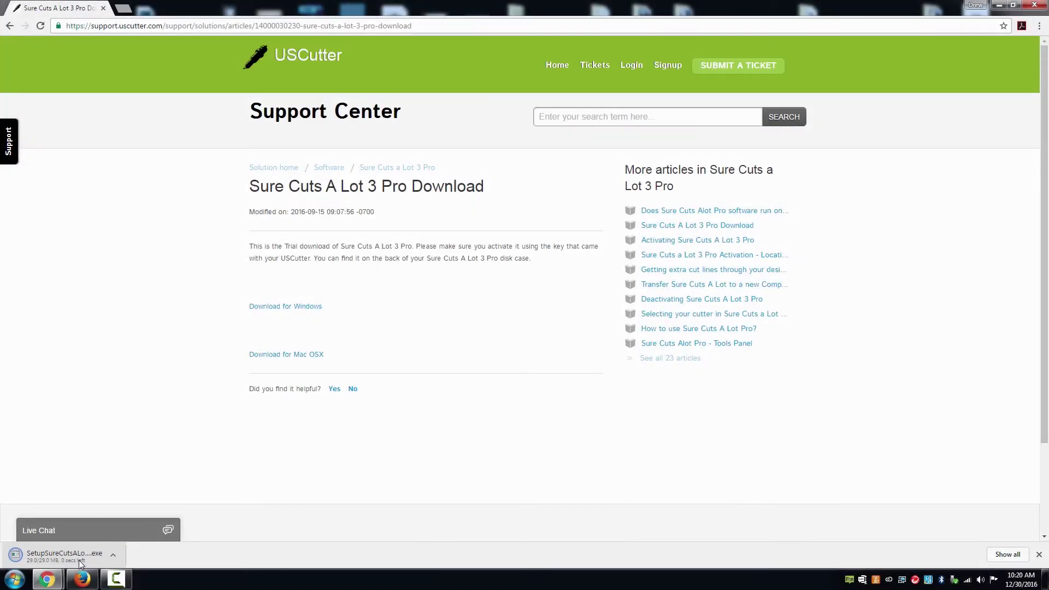
left_click(80, 563)
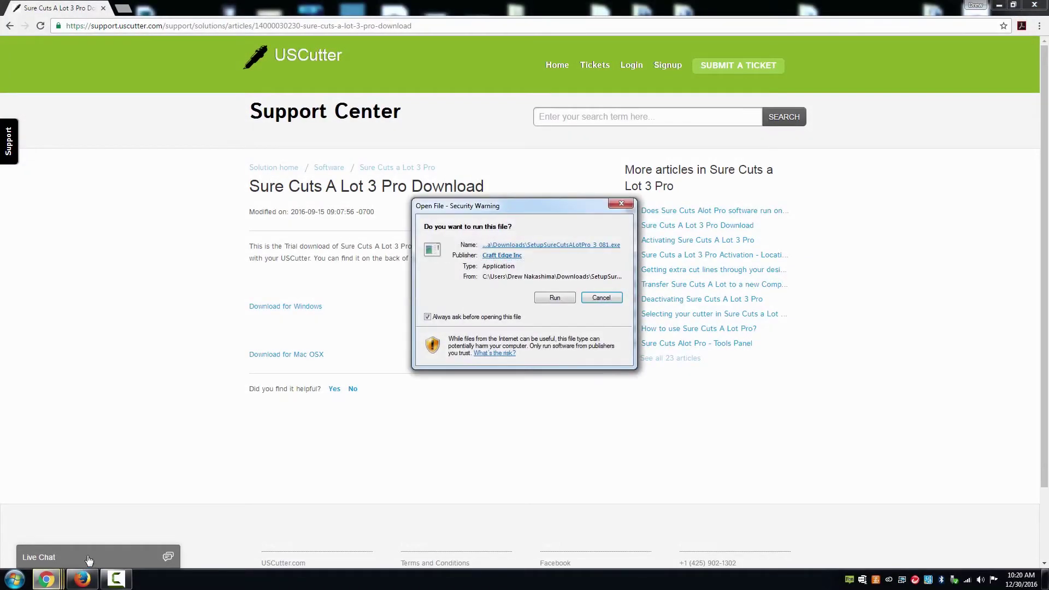
- Run the installer in English and accept the licence agreement
left_click(538, 299)
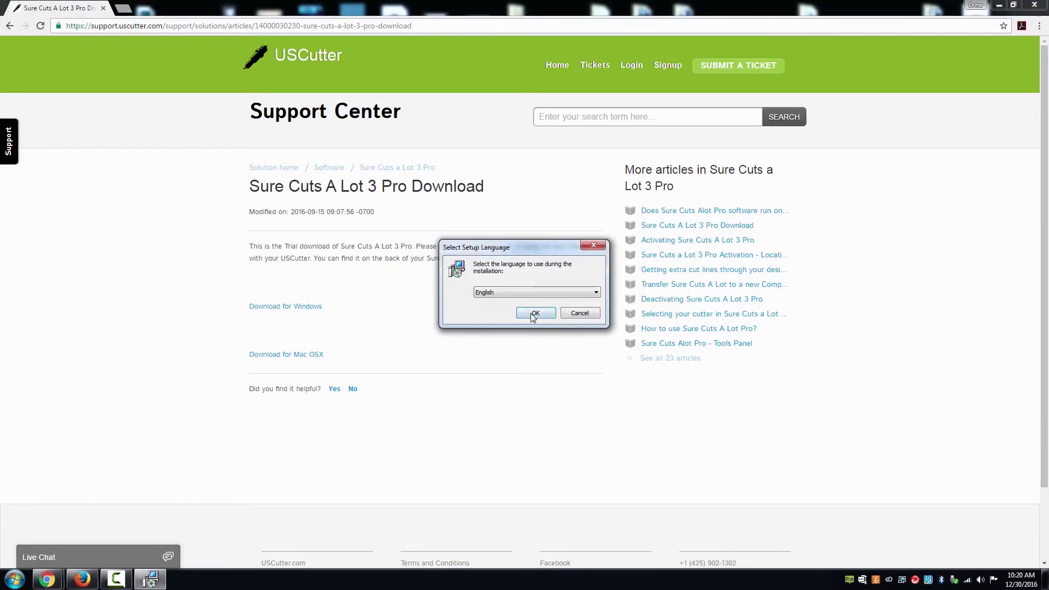
left_click(534, 312)
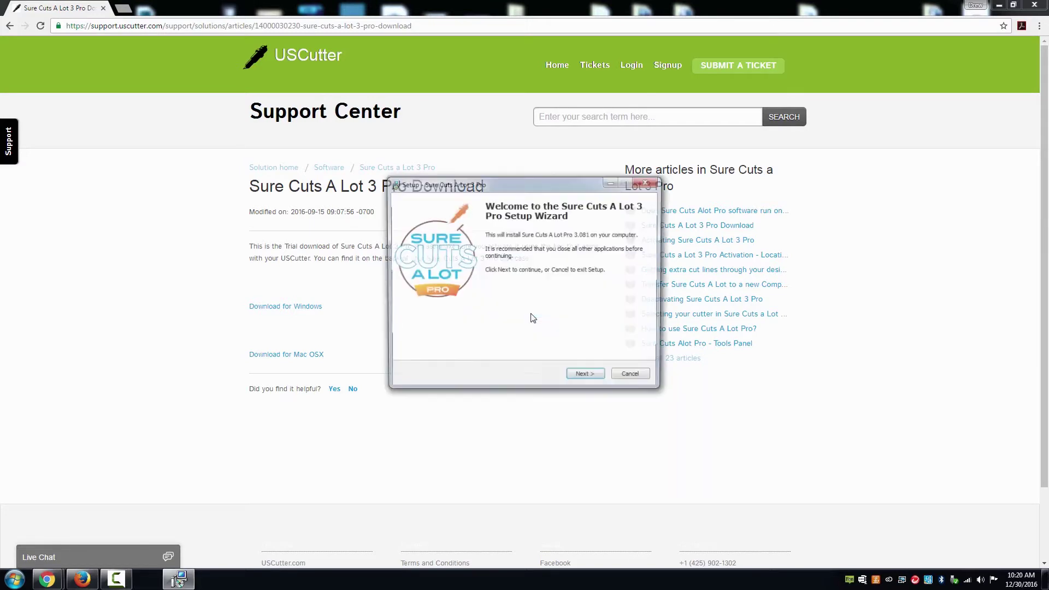
left_click(574, 378)
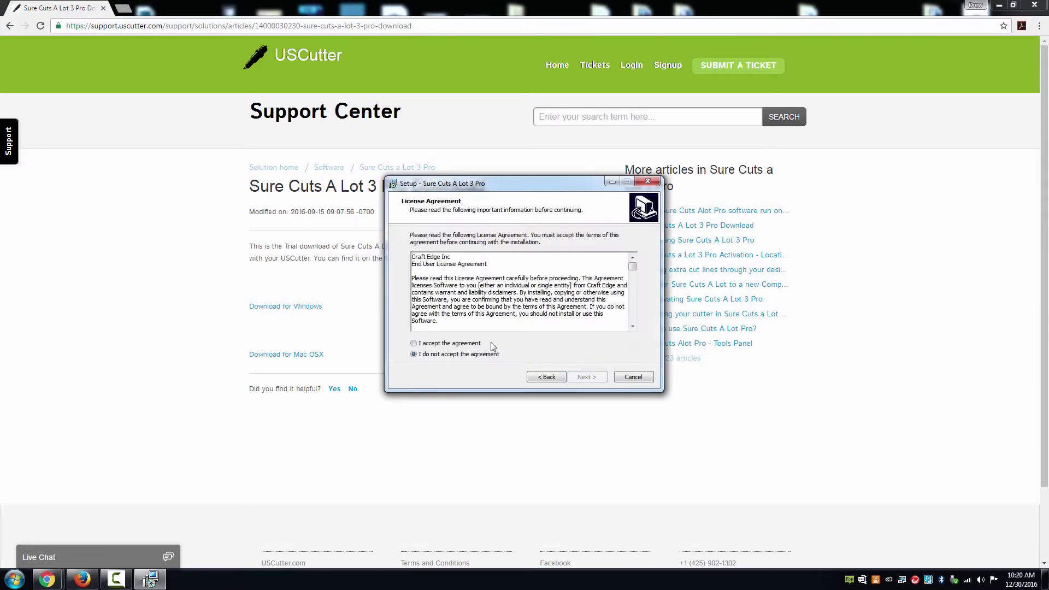
left_click(471, 344)
left_click(579, 378)
- Install into the default Craft Edge folder with the desktop icon, also selecting Install USB Driver
left_click(577, 376)
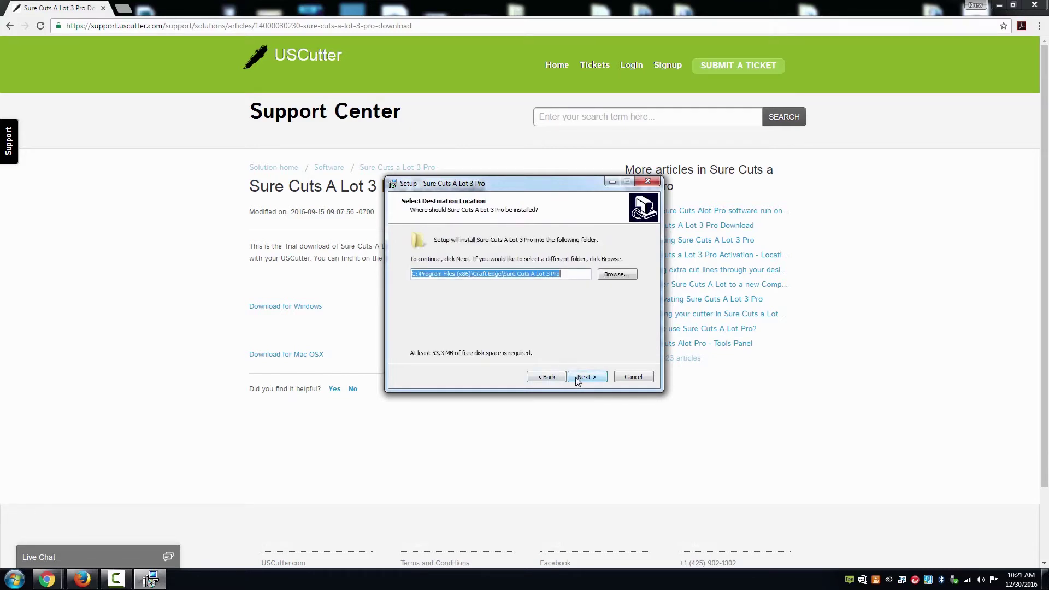
left_click(576, 377)
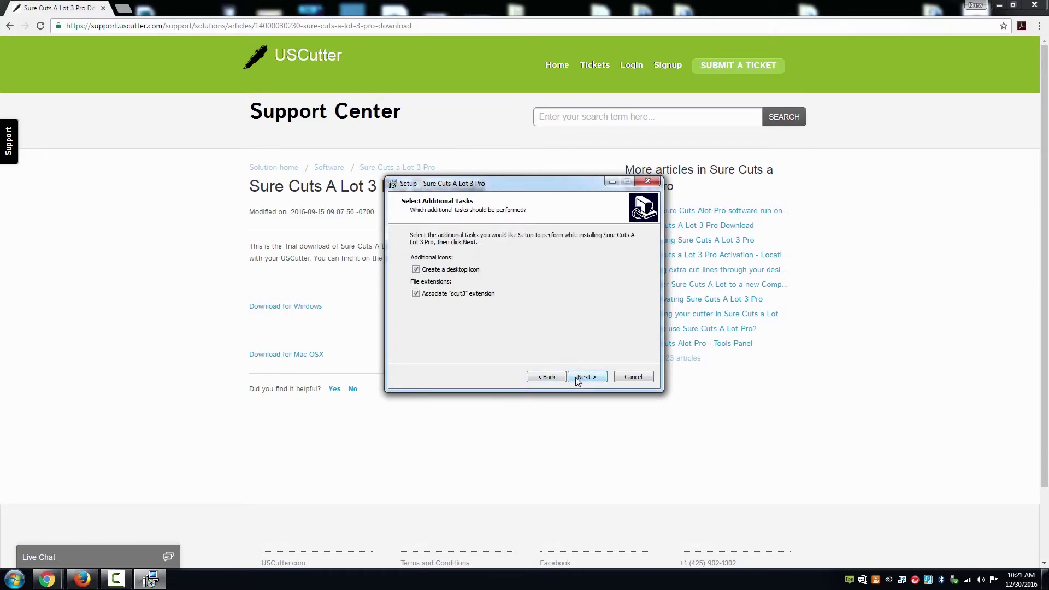
left_click(575, 377)
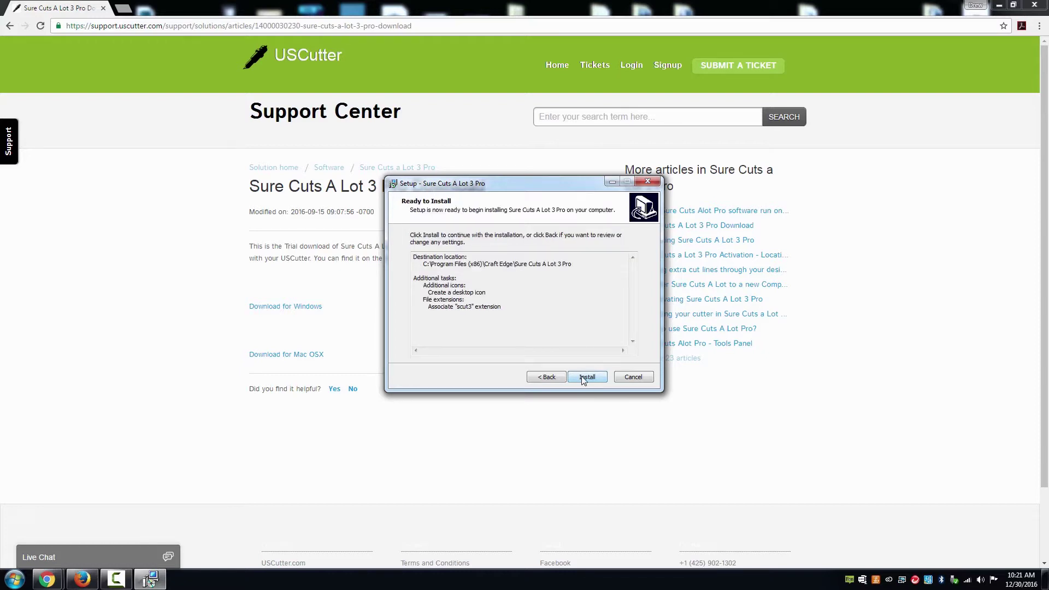
left_click(582, 377)
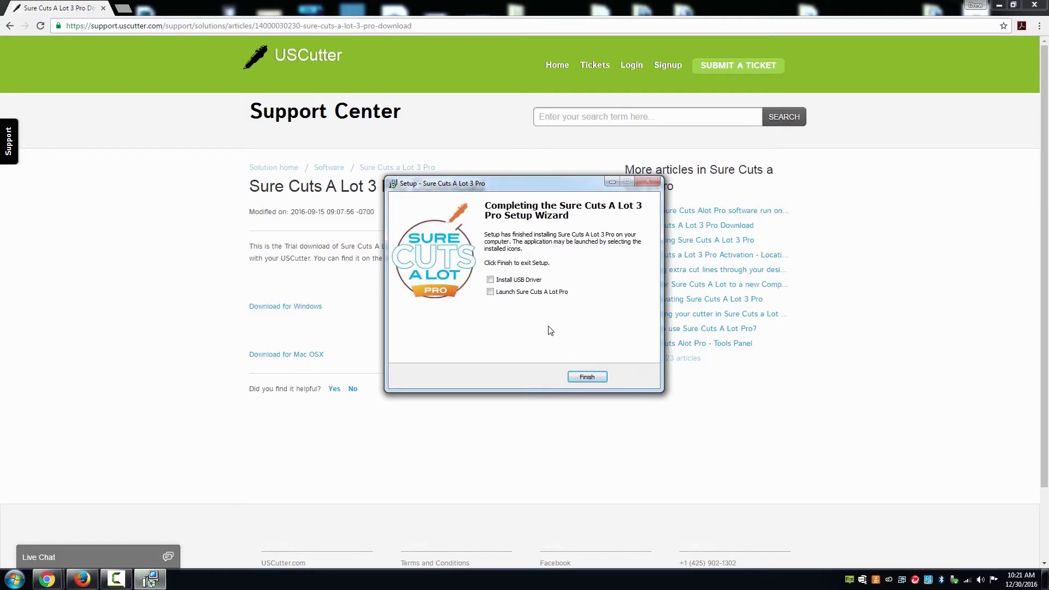
left_click(521, 282)
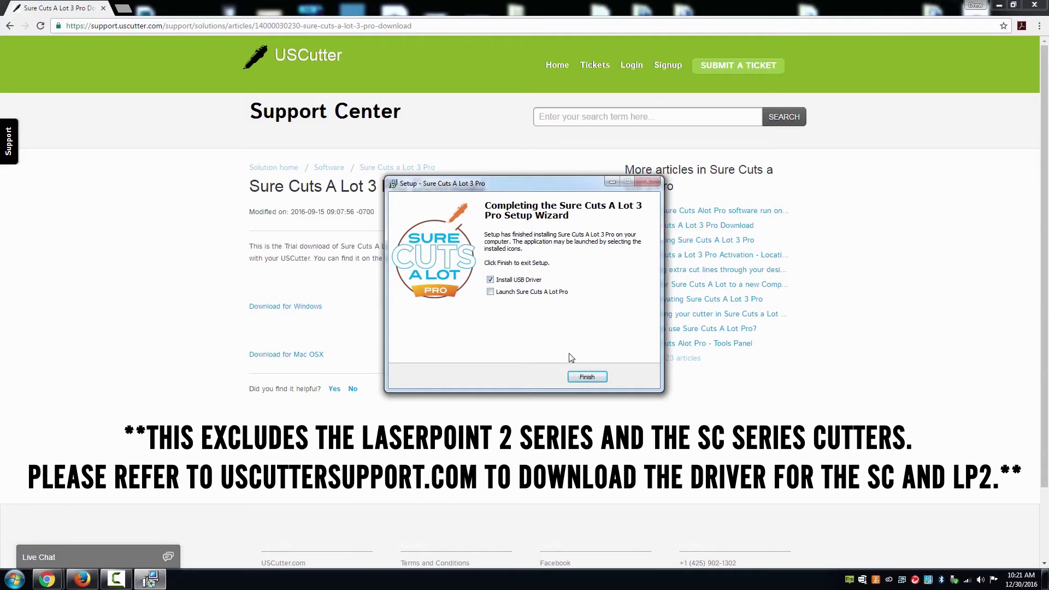
- Finish setup and choose USCutter MH MK2 as the cutter model for the driver
left_click(586, 377)
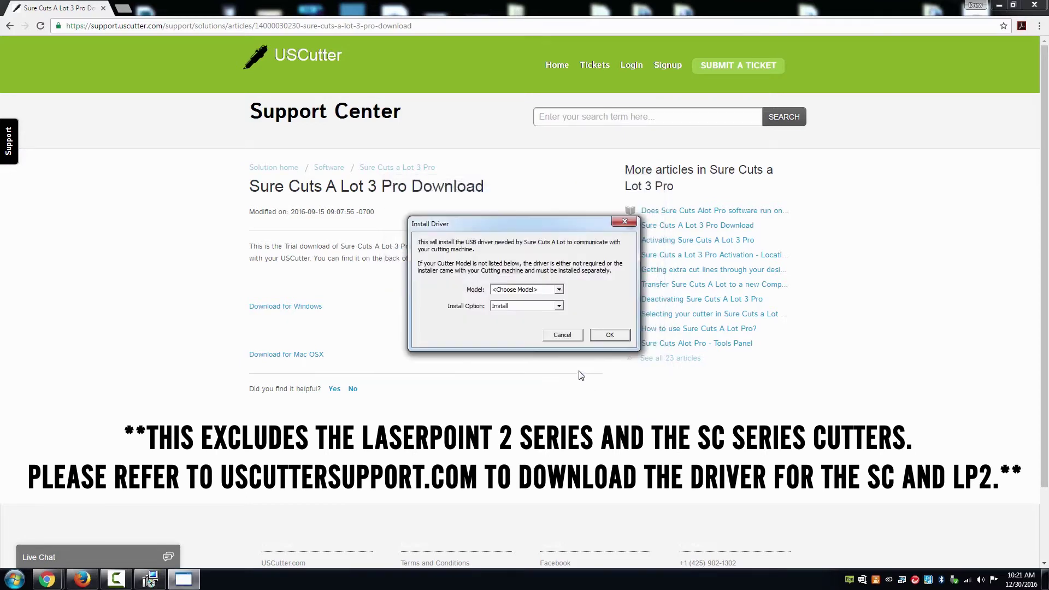
left_click(560, 290)
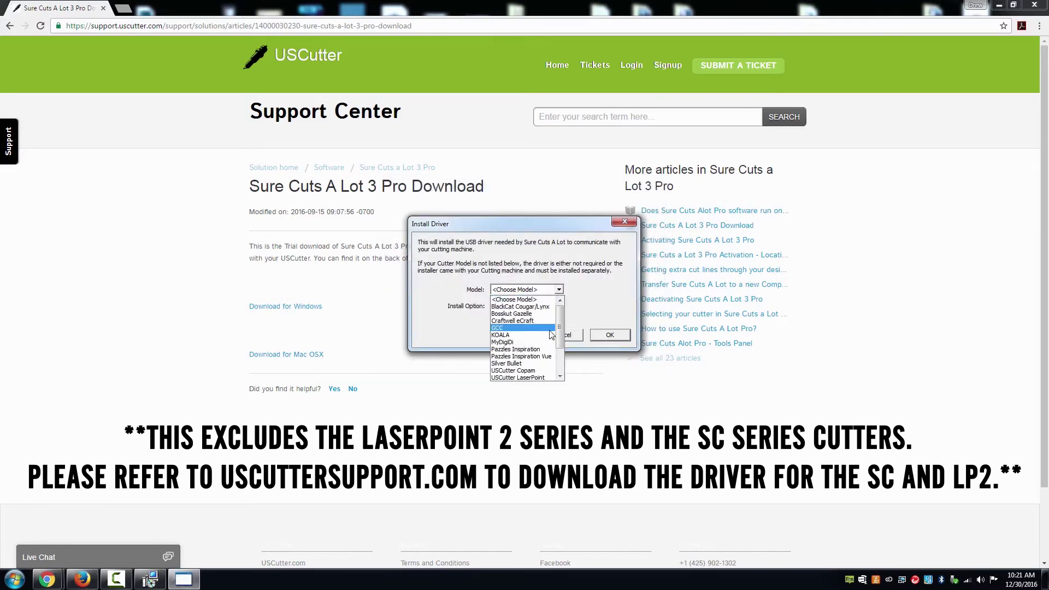
scroll(550, 338, "down", 3)
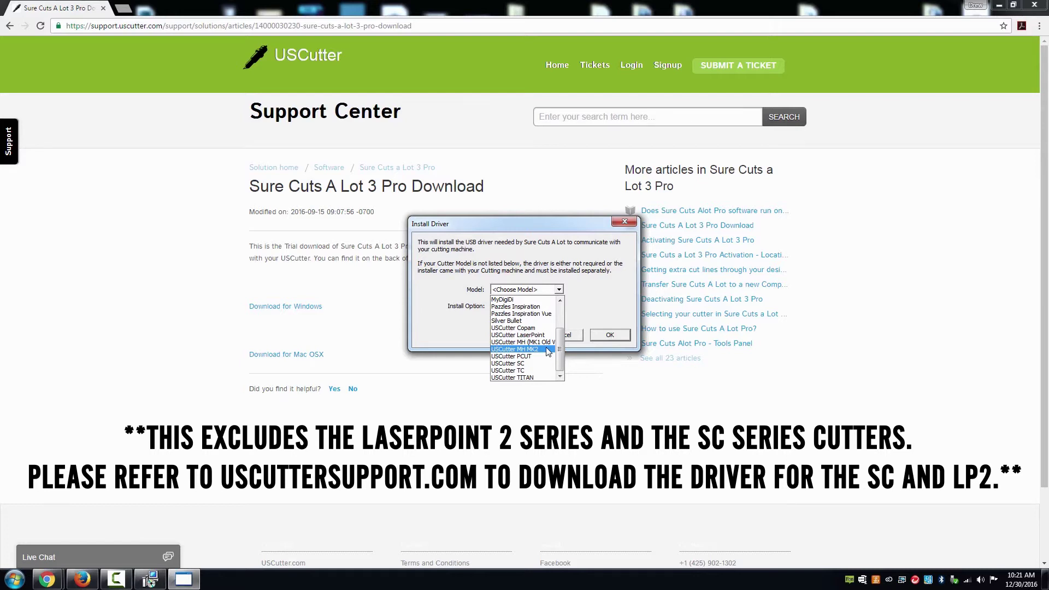
left_click(548, 351)
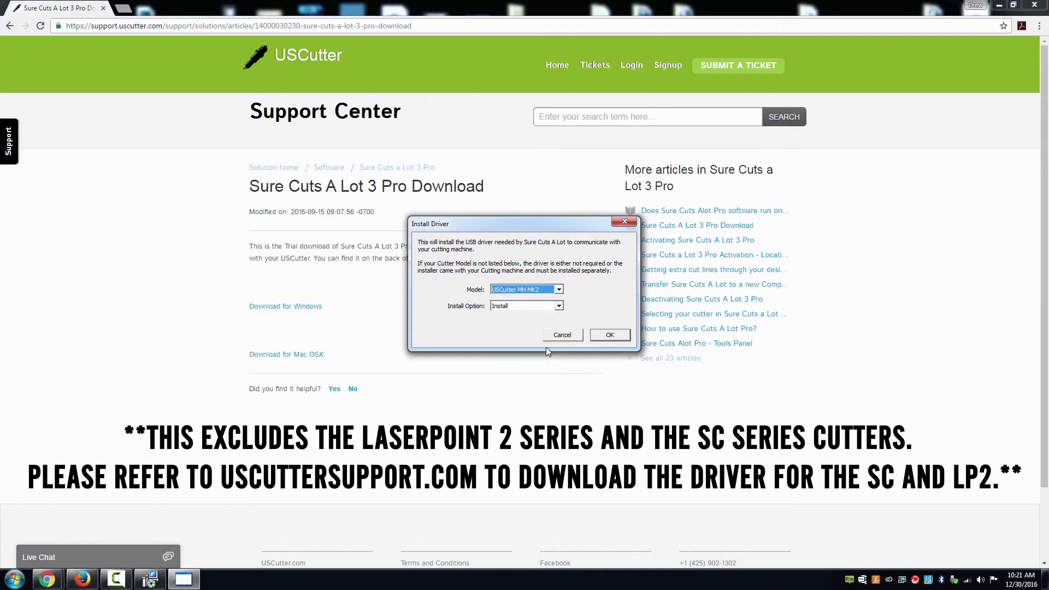
- Install the USCutter Printer driver through the Device Driver Installation Wizard, approving the security prompt
left_click(602, 339)
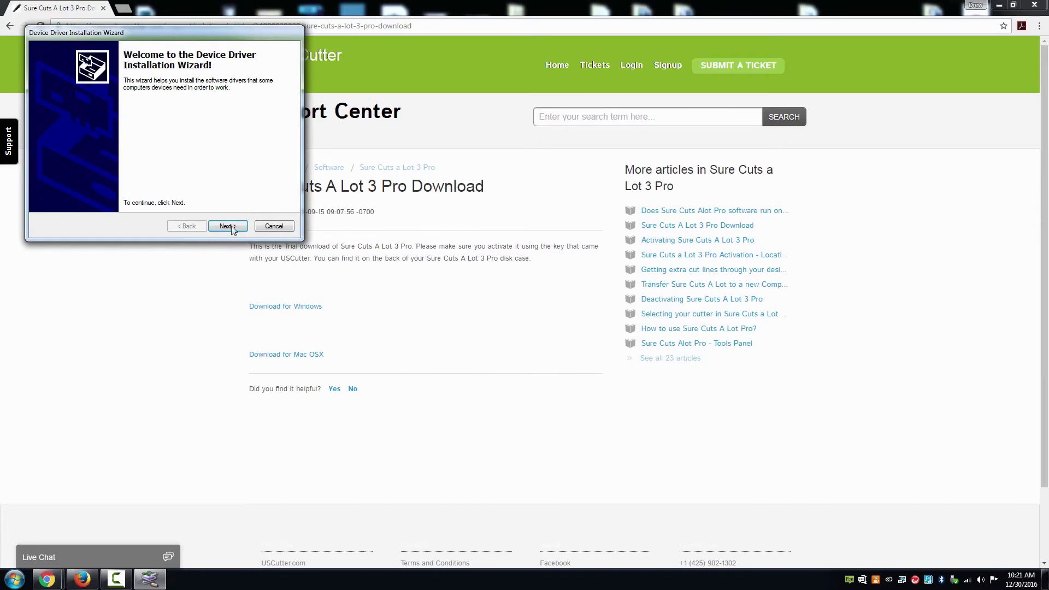
left_click(228, 226)
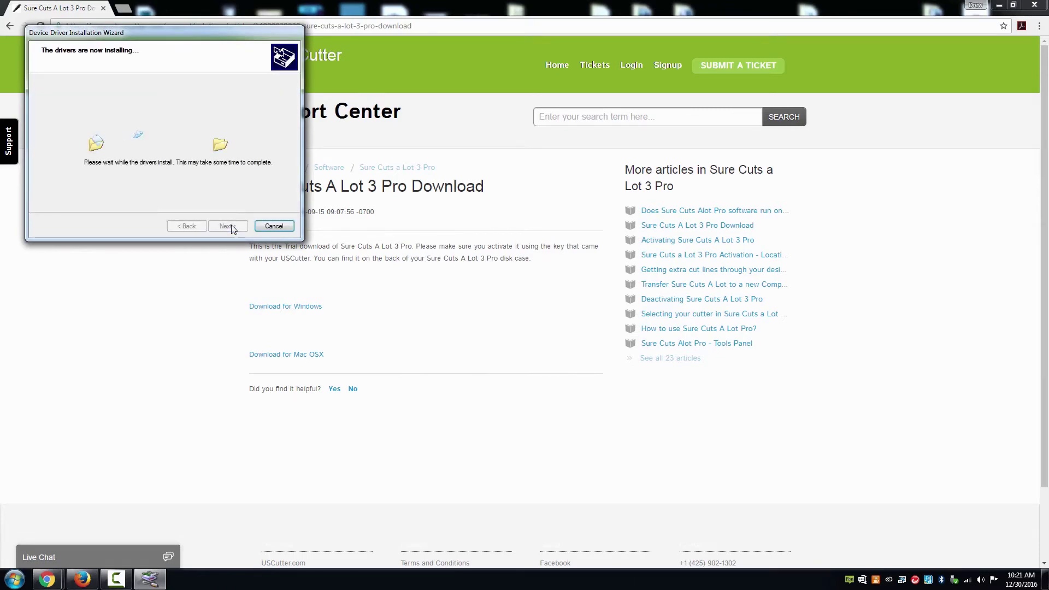
left_click(565, 289)
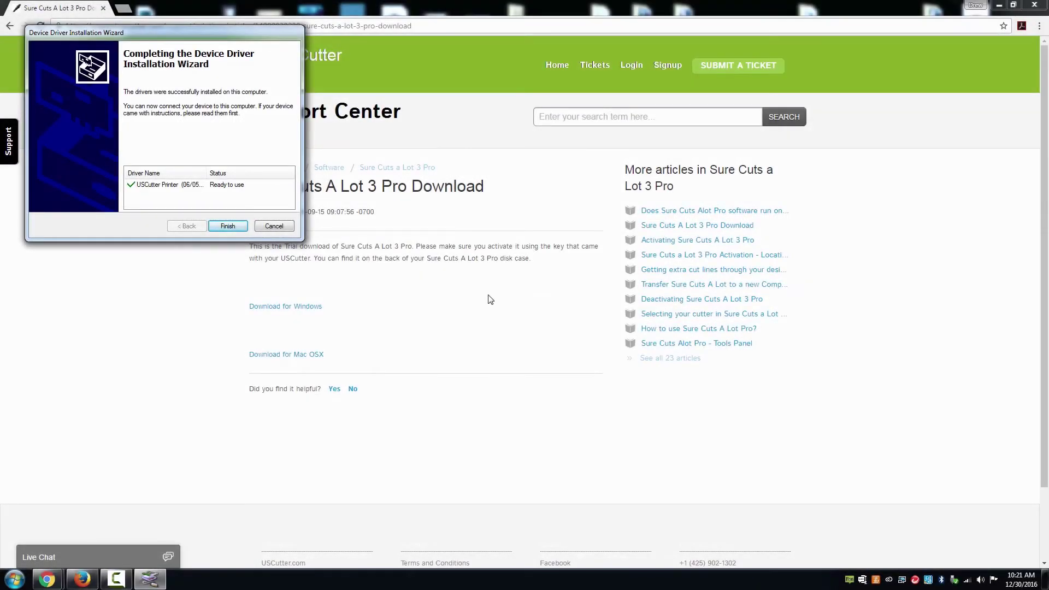
left_click(228, 228)
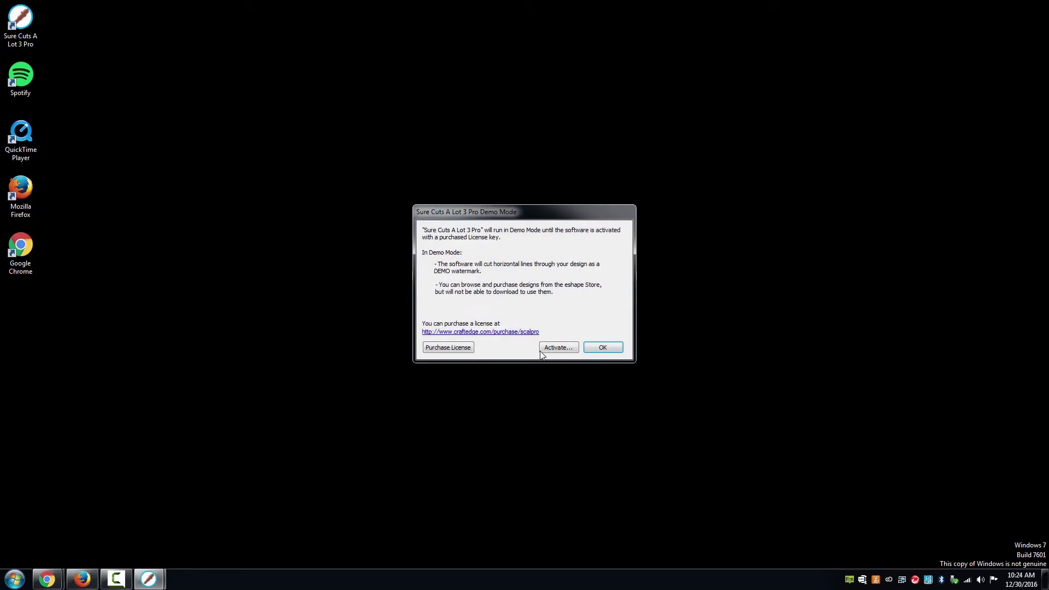
- In the activation form, enter US Cutter as the name and type the licence serial number
left_click(541, 351)
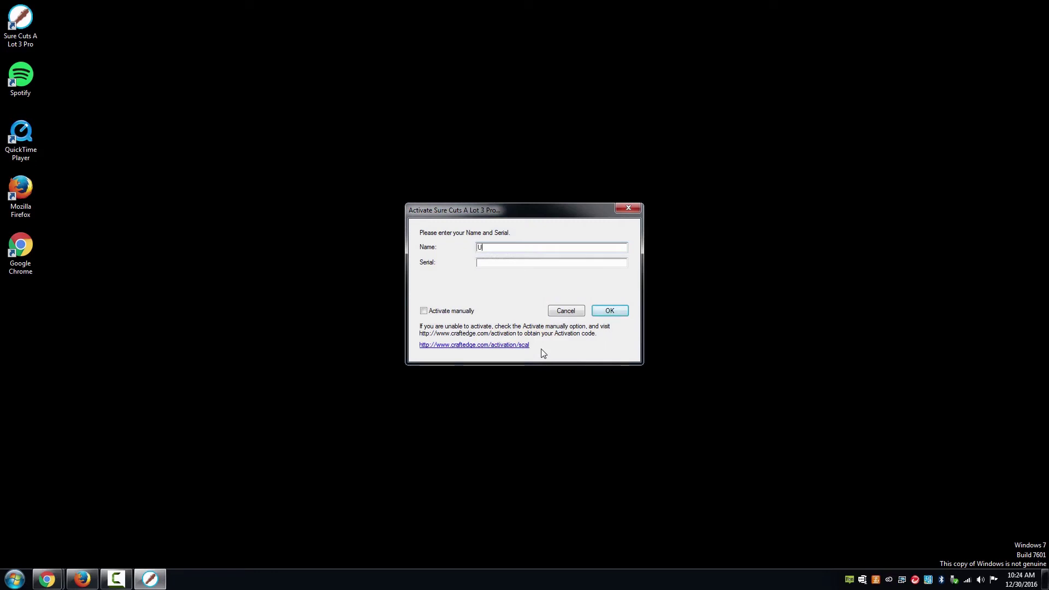
key("Tab")
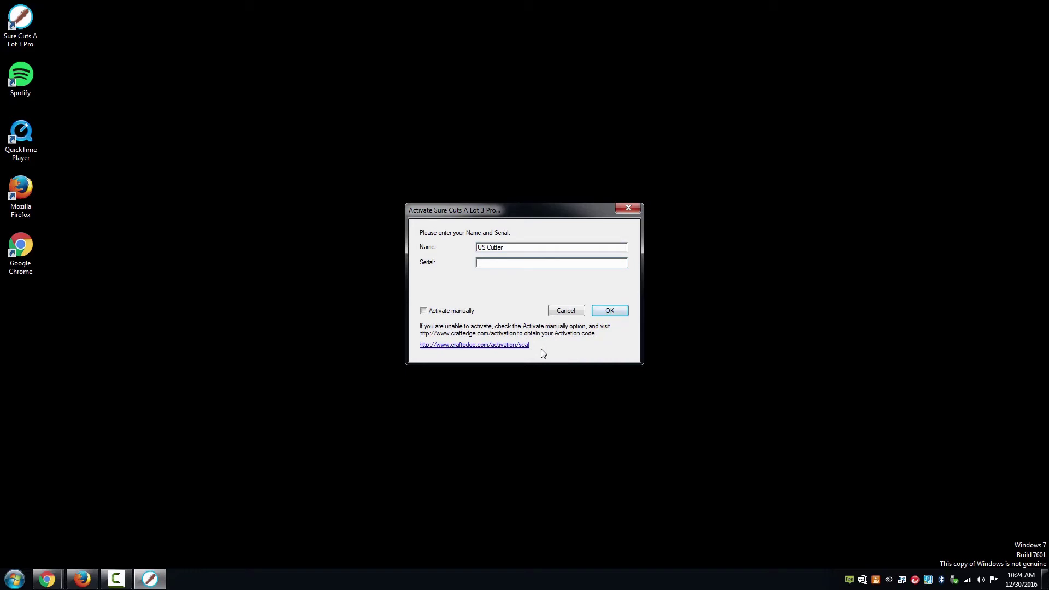
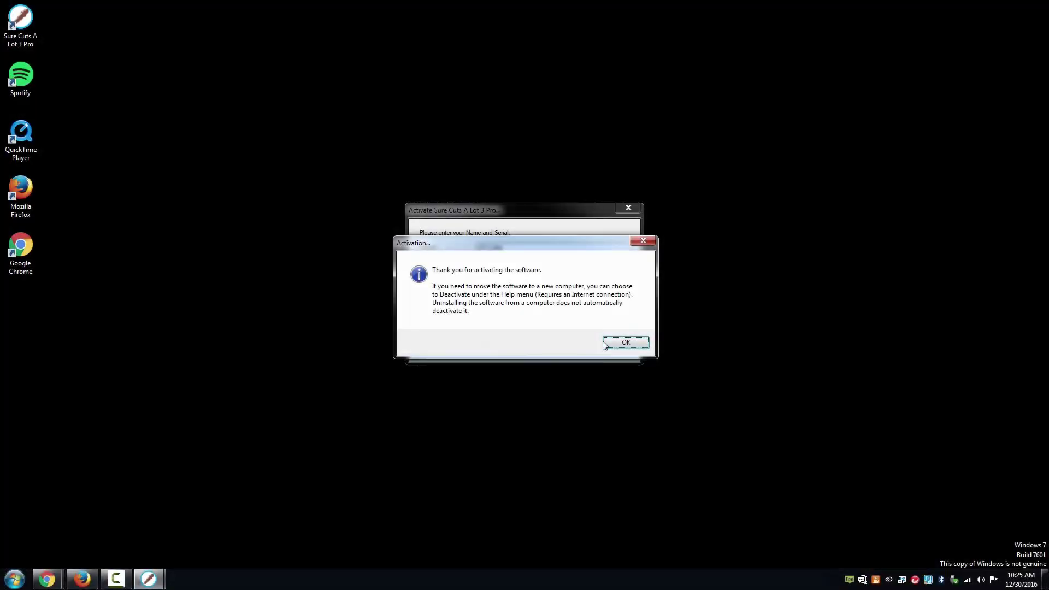
- Acknowledge the successful activation, skip registration, and start Cut With Cutter
left_click(605, 341)
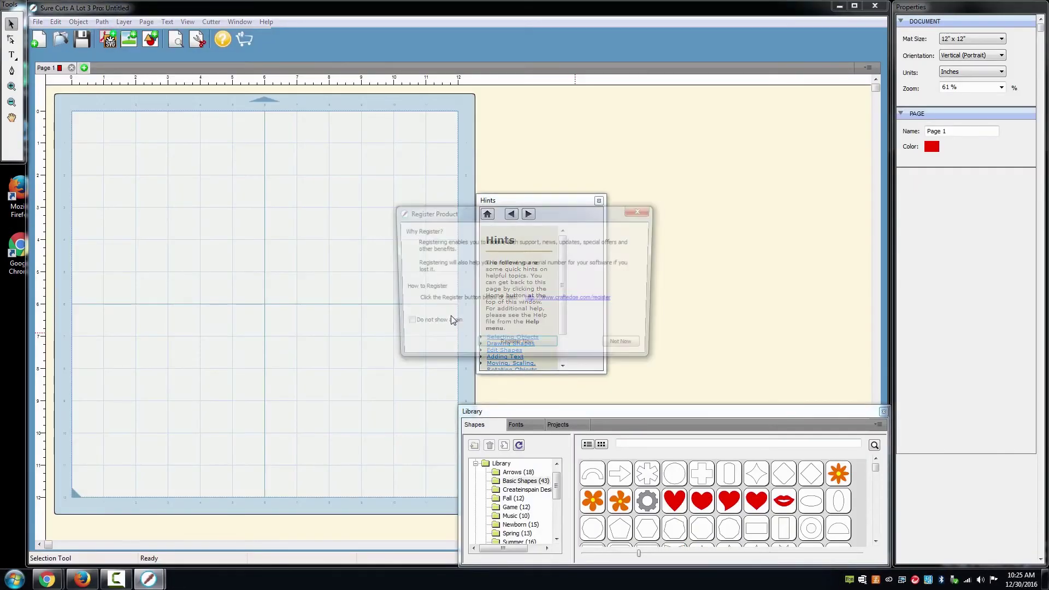
left_click(624, 343)
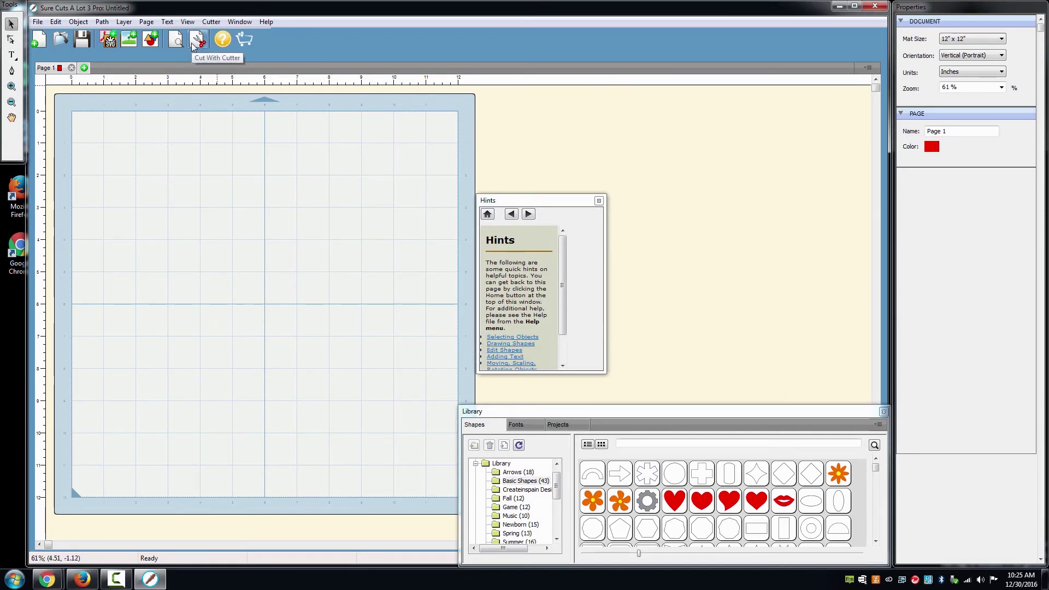
left_click(193, 43)
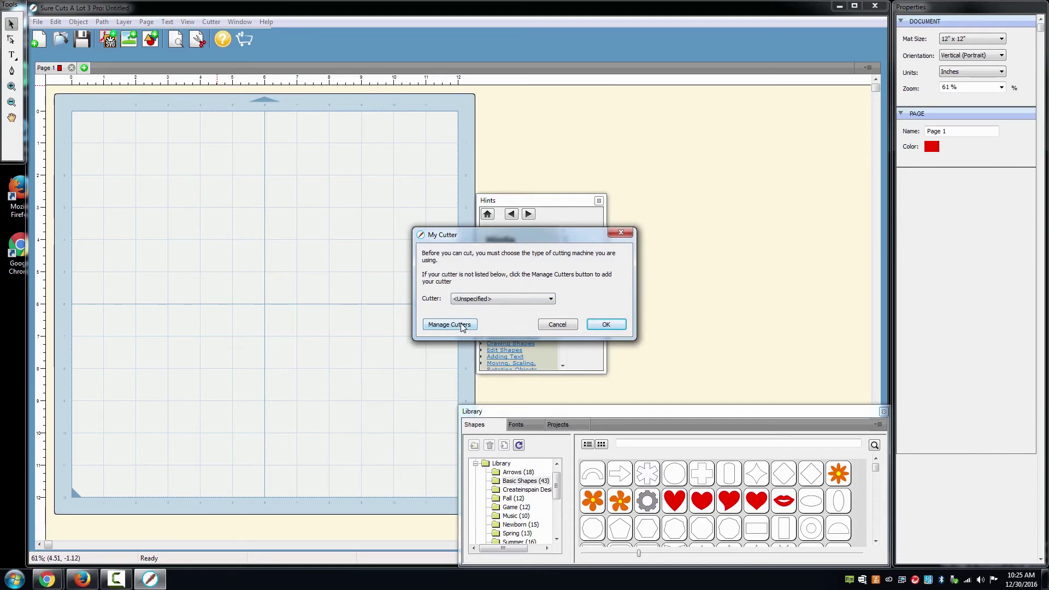
- Add a USCutter brand, MH model cutter to the managed cutters list
left_click(462, 326)
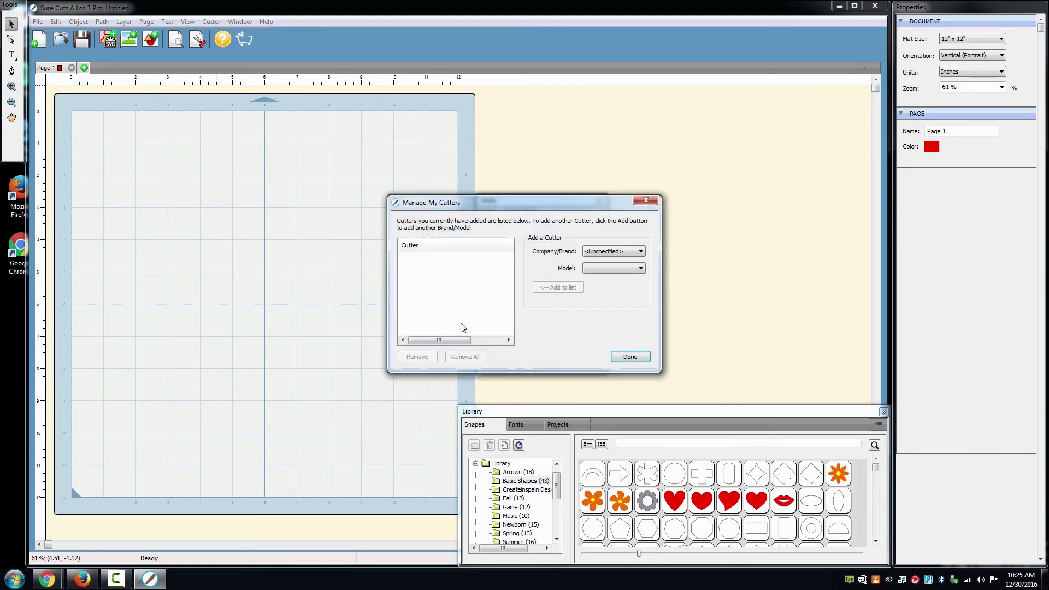
left_click(602, 252)
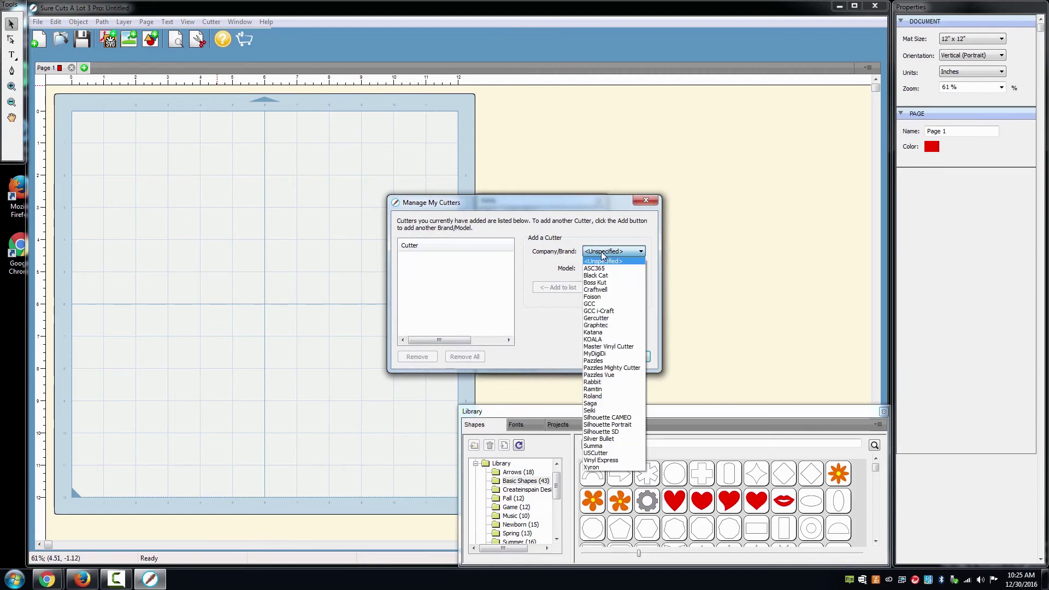
left_click(611, 454)
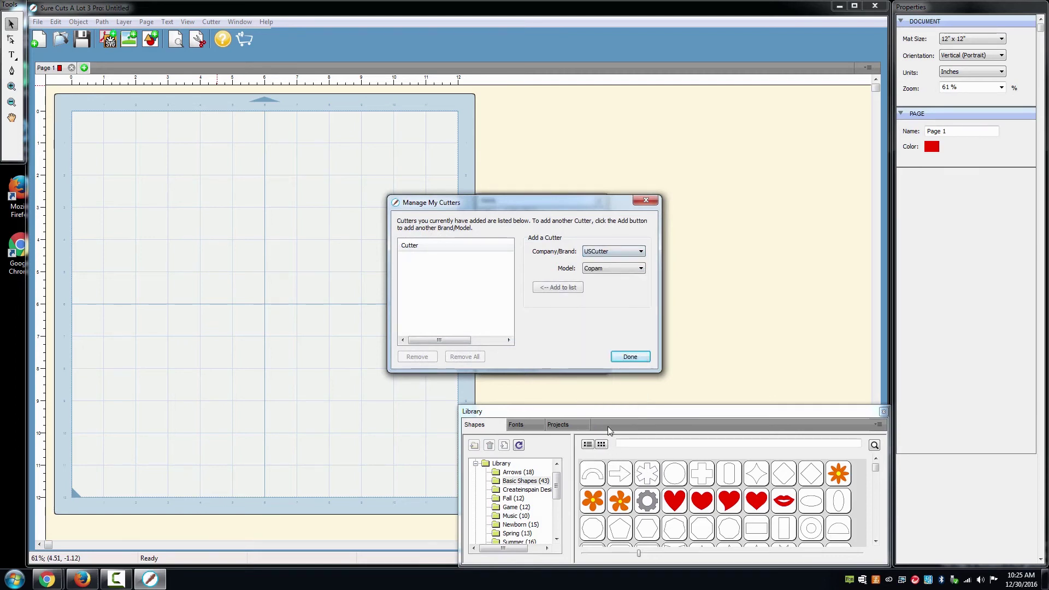
left_click(604, 270)
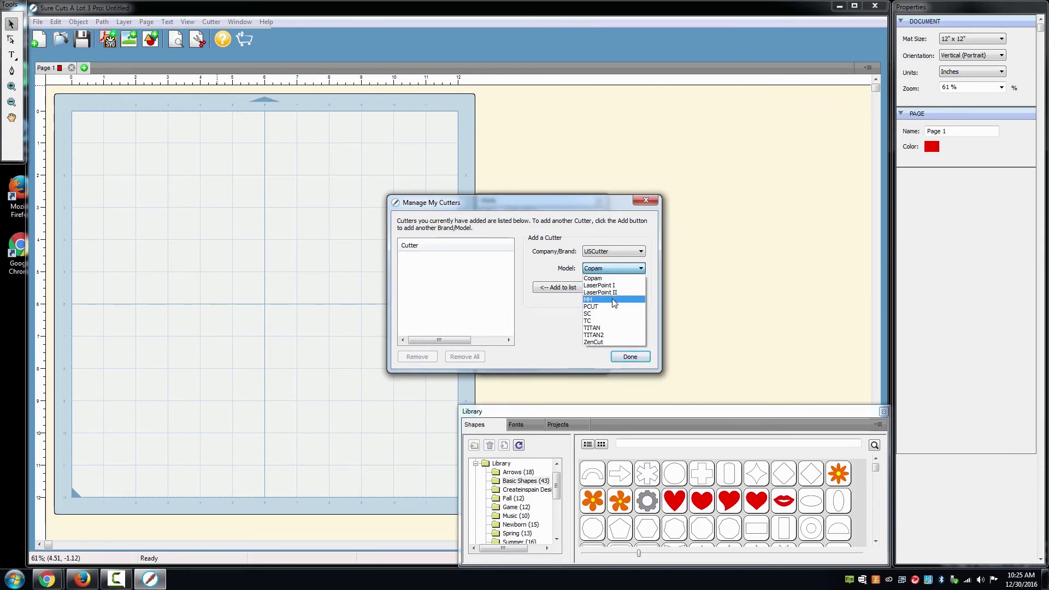
left_click(613, 300)
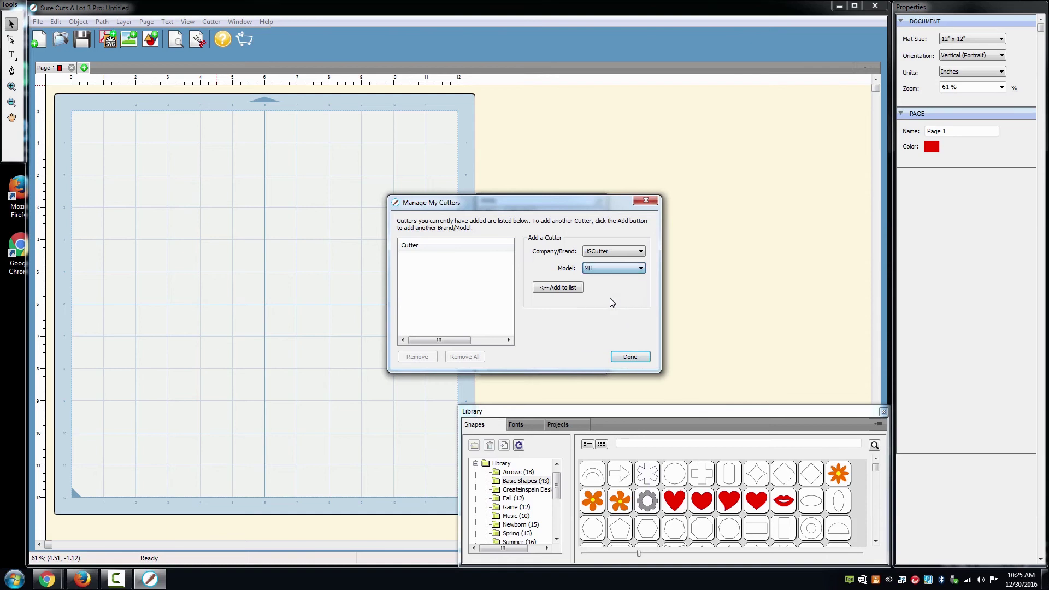
left_click(558, 288)
left_click(621, 359)
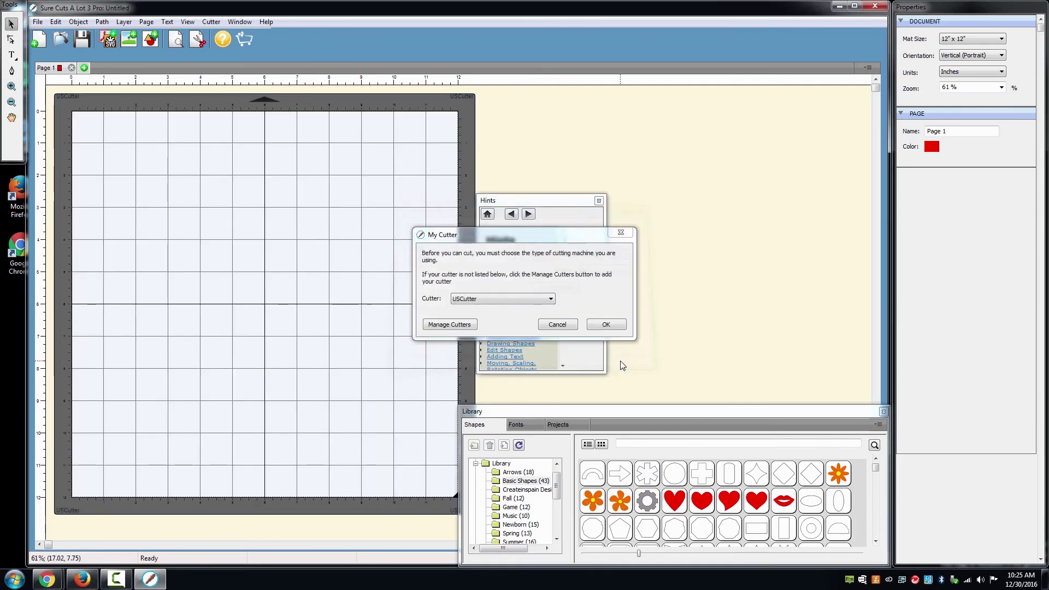
- Run a connection test on the USCutter MH, cancel the cut settings, and close the program
left_click(620, 327)
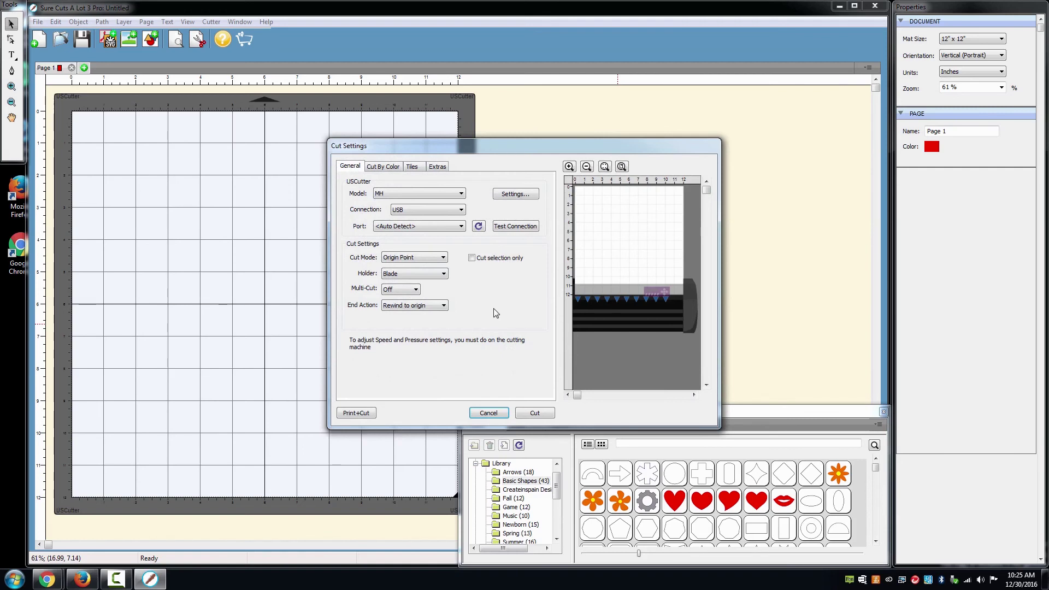
left_click(514, 226)
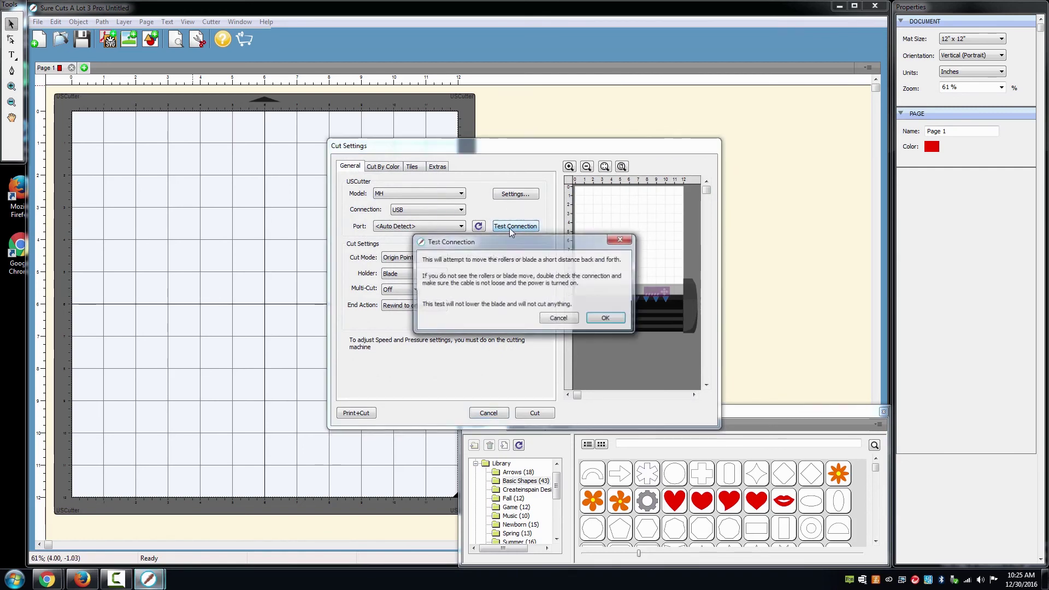
left_click(596, 327)
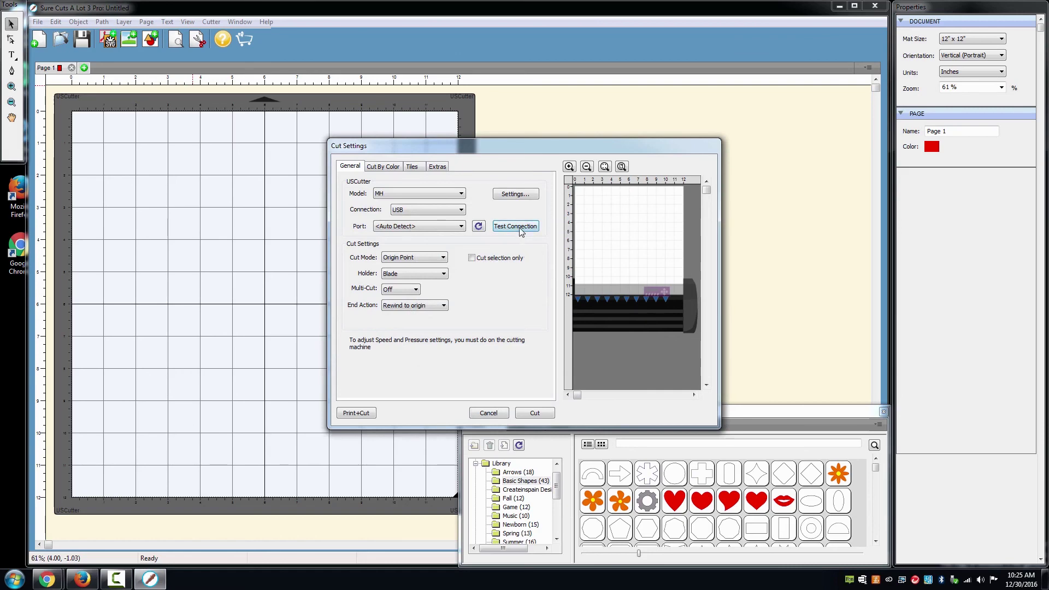
left_click(501, 413)
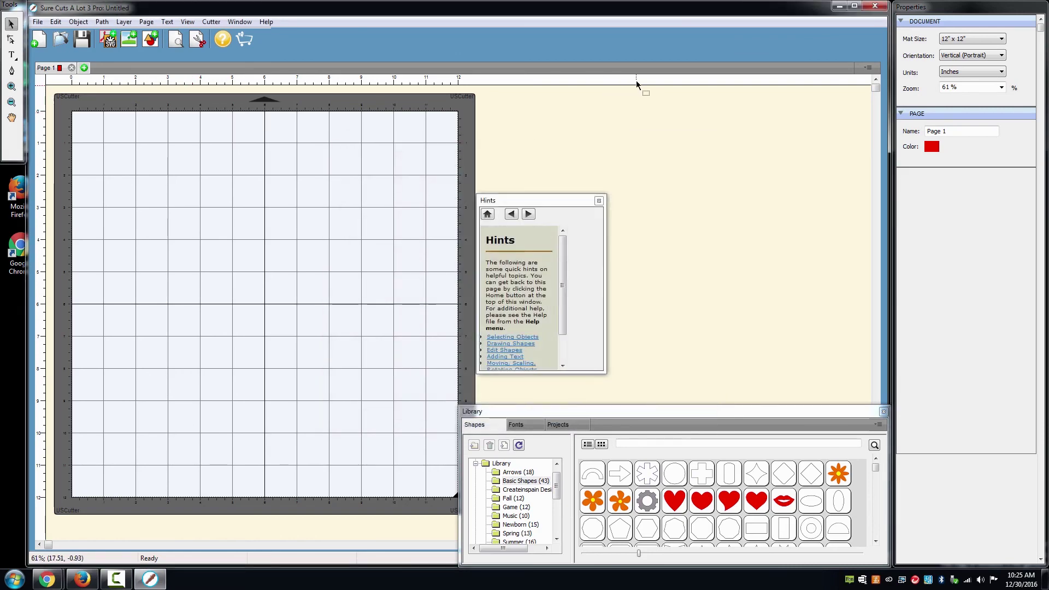
left_click(872, 7)
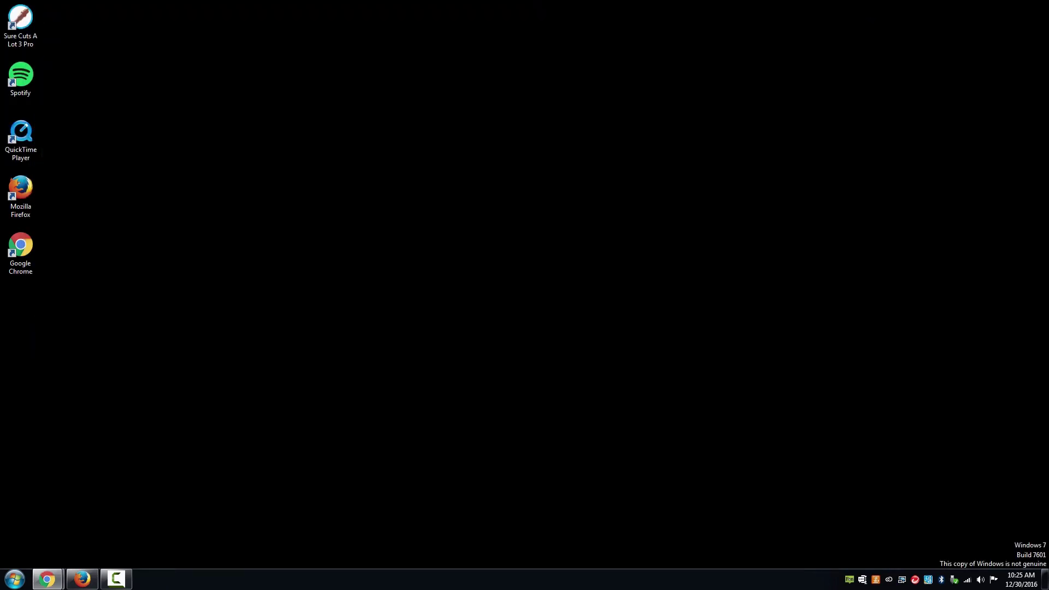